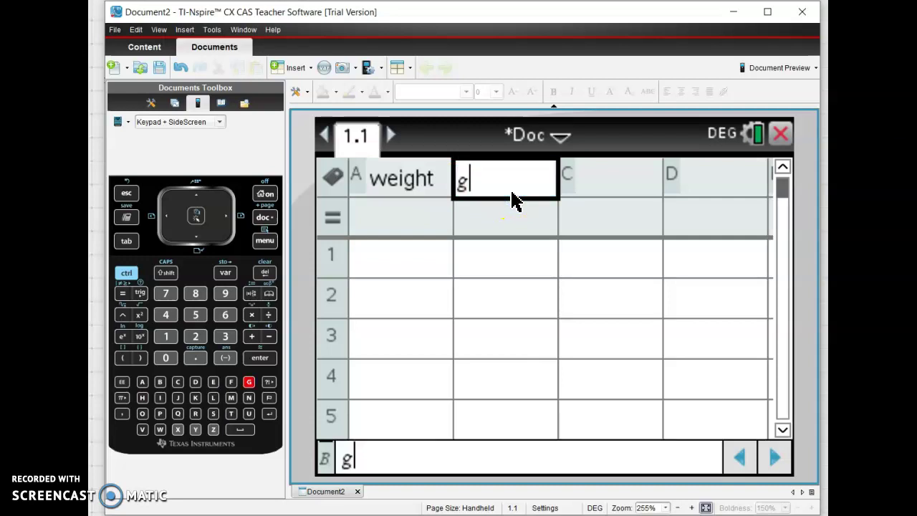
# - Fix column B's header name to 'glucose'
pyautogui.press('BackSpace')
pyautogui.write('cose')
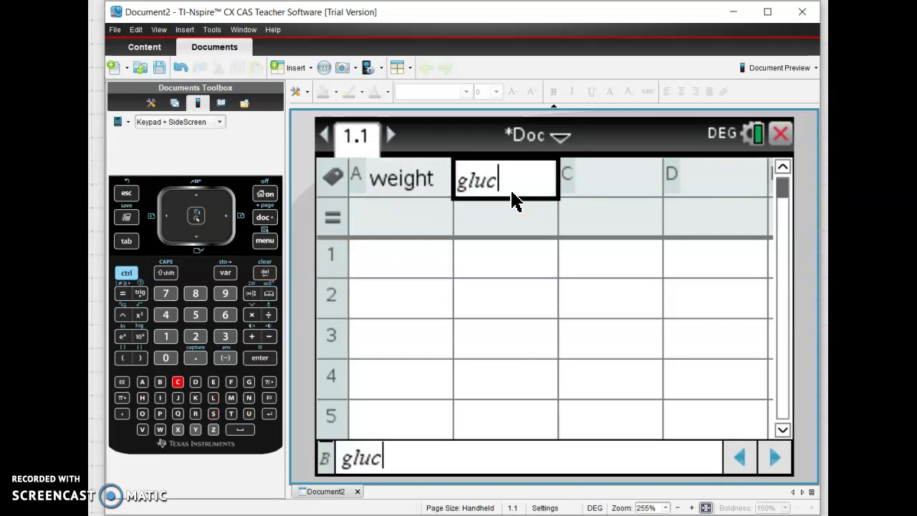
pyautogui.click(405, 254)
# - Enter weights 82.1, 70.1, 76.6 and 82.1 into cells A1–A4
pyautogui.click(420, 266)
pyautogui.write('82.1')
pyautogui.press('Return')
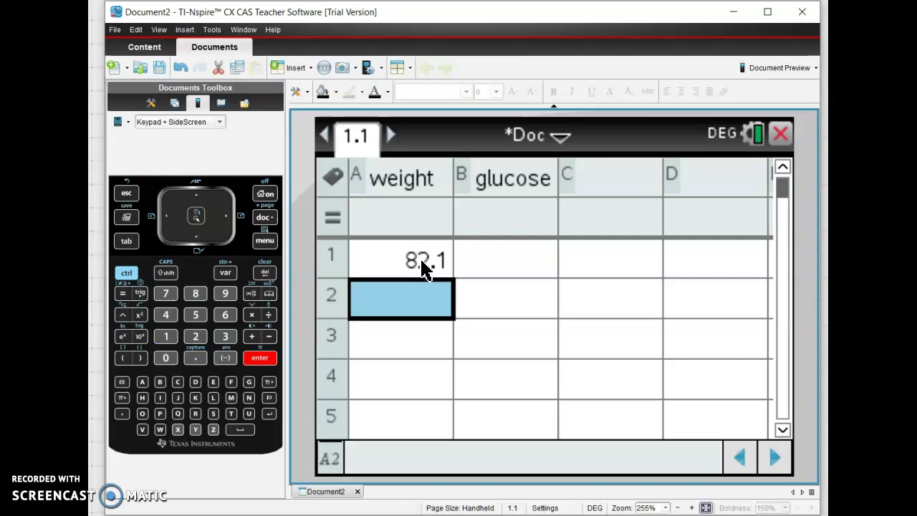
pyautogui.write('70.1')
pyautogui.press('Return')
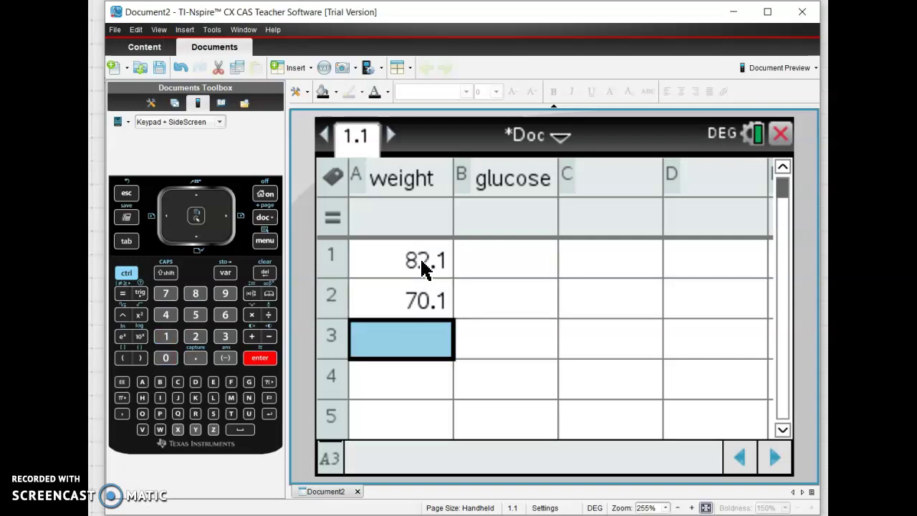
pyautogui.write('76.6')
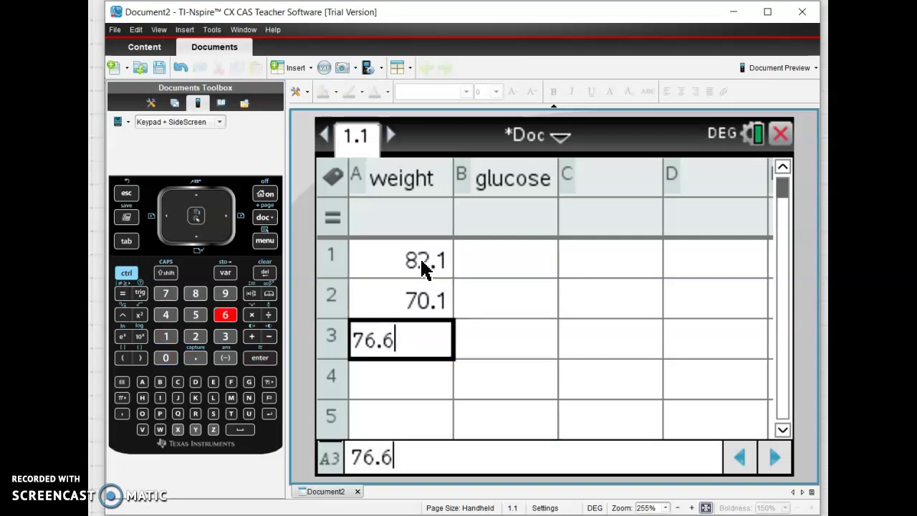
pyautogui.press('Return')
pyautogui.write('82.1')
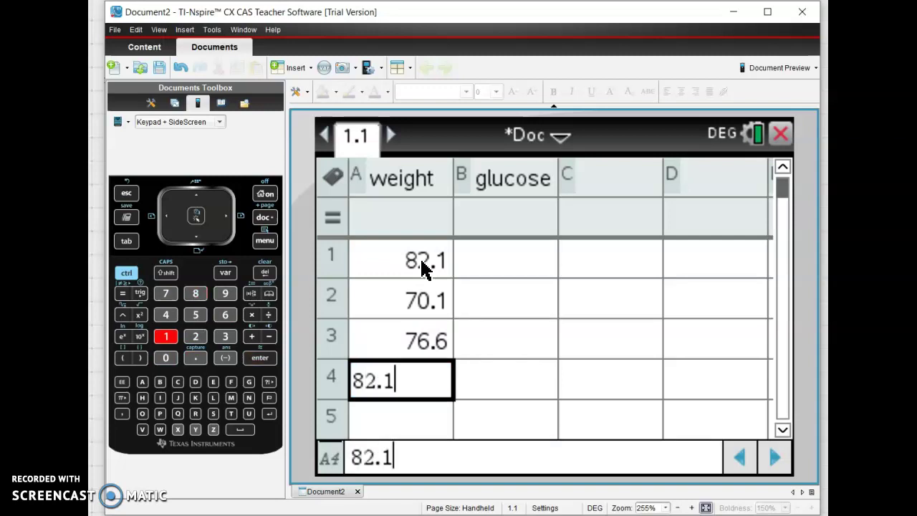
pyautogui.press('Return')
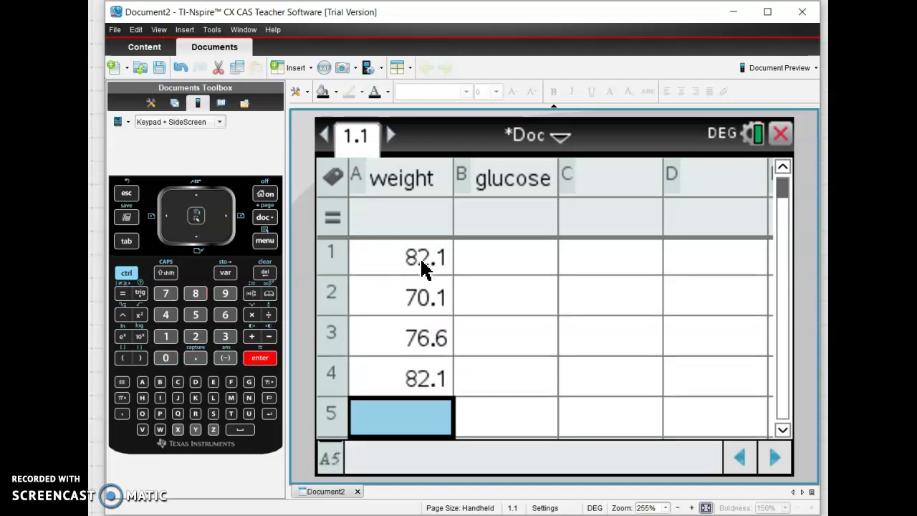
# - Enter weights 83.9, 73.2, 66.0 and 77.5 into A5–A8, then move to the glucose column
pyautogui.write('83.9')
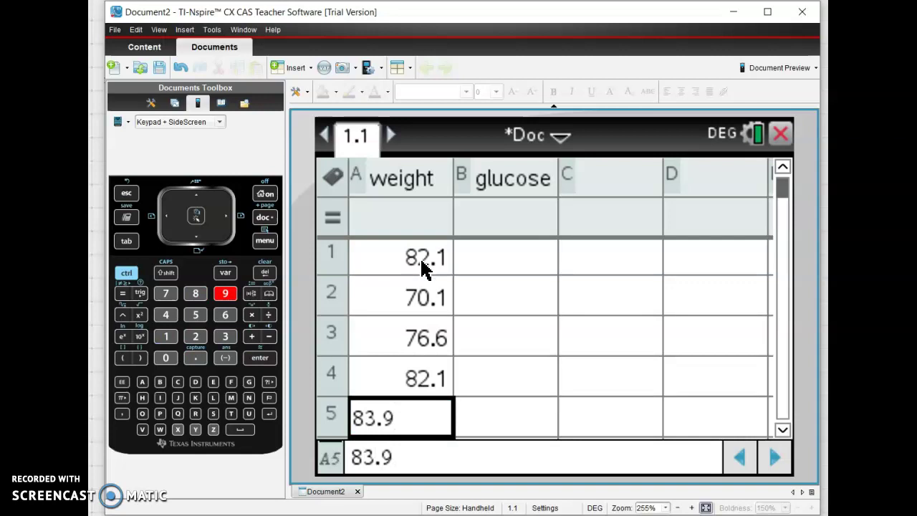
pyautogui.press('Return')
pyautogui.write('73.2')
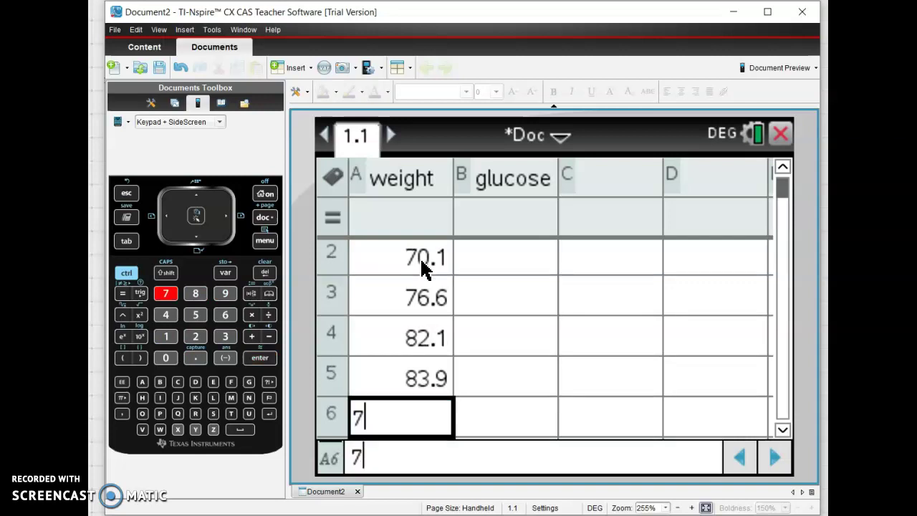
pyautogui.press('Return')
pyautogui.write('66.0')
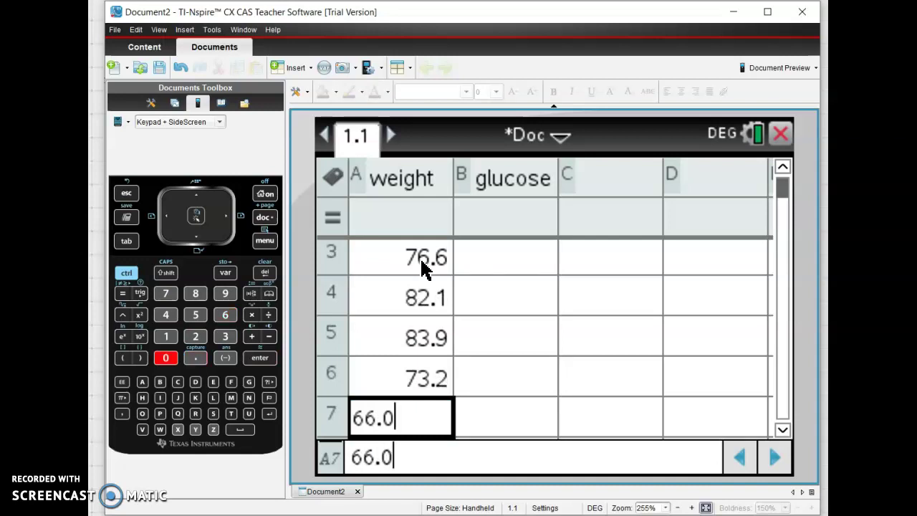
pyautogui.press('Return')
pyautogui.write('77.')
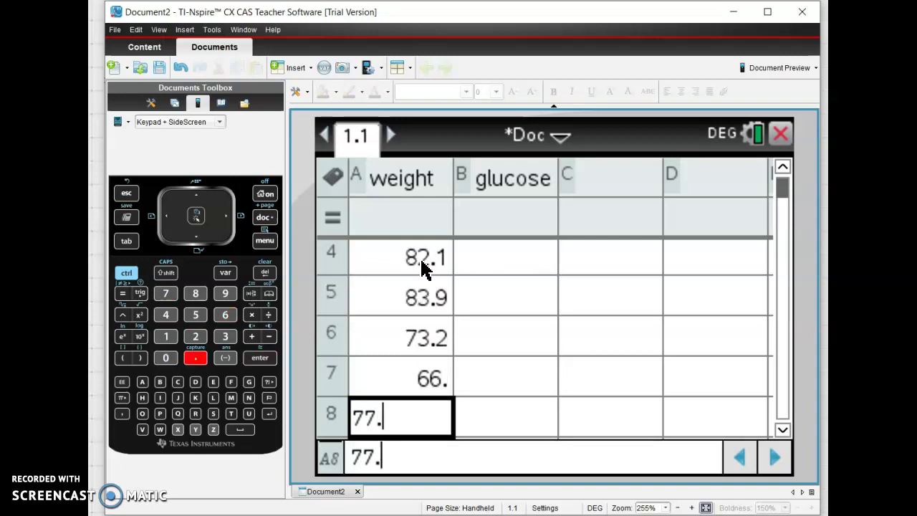
pyautogui.write('5')
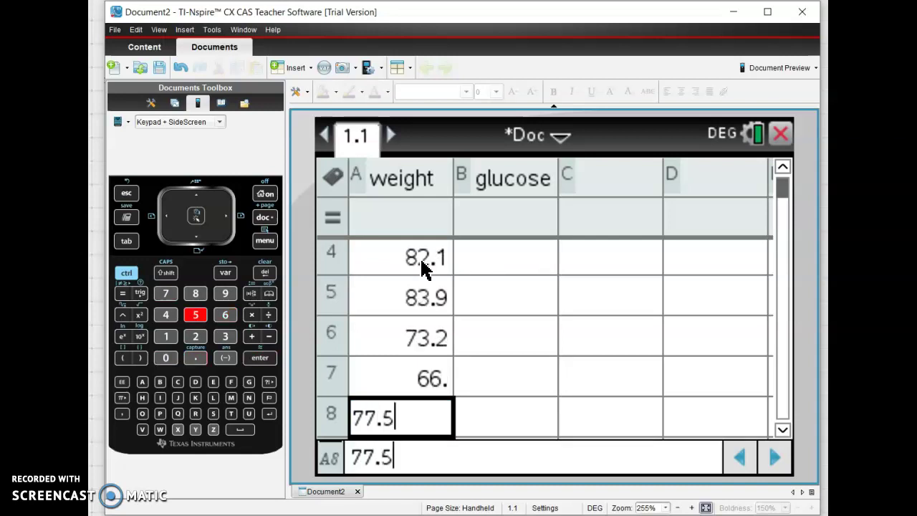
pyautogui.press('Return')
pyautogui.press('Right')
pyautogui.press('Up')
pyautogui.press('Up')
pyautogui.press('Up')
pyautogui.press('Up')
pyautogui.press('Up')
pyautogui.press('Up')
pyautogui.press('Up')
pyautogui.press('Up')
pyautogui.press('Up')
pyautogui.press('Up')
pyautogui.press('Up')
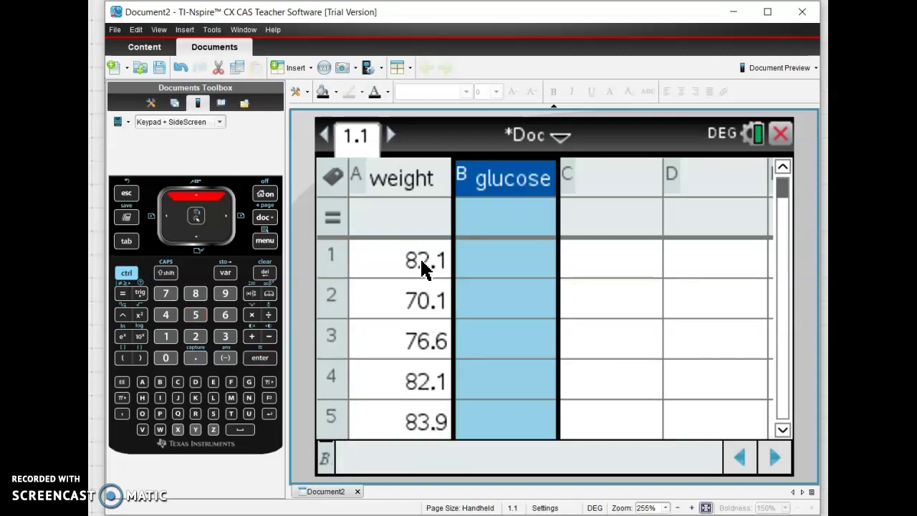
# - Fill B1–B8 with glucose values 101, 89, 98, 100, 108, 104, 94, 89, then scroll back to row 1
pyautogui.press('Down')
pyautogui.press('Down')
pyautogui.press('Down')
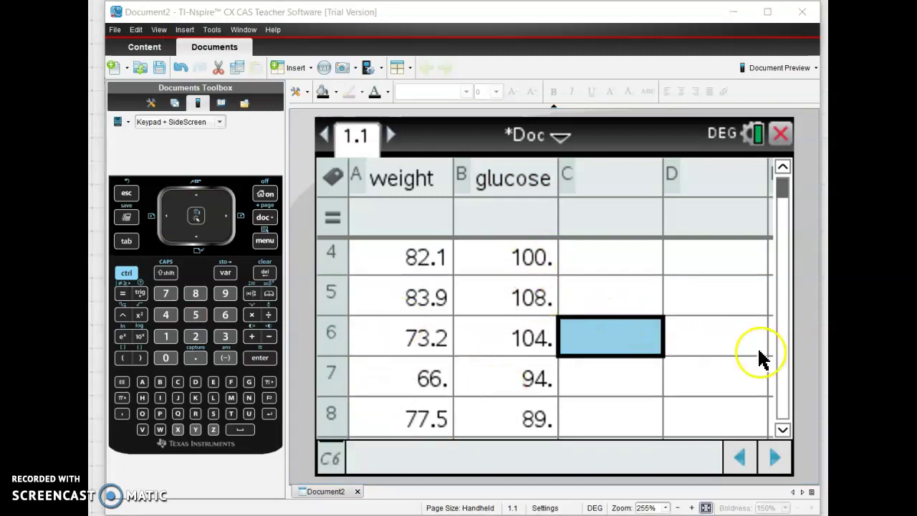
pyautogui.click(784, 258)
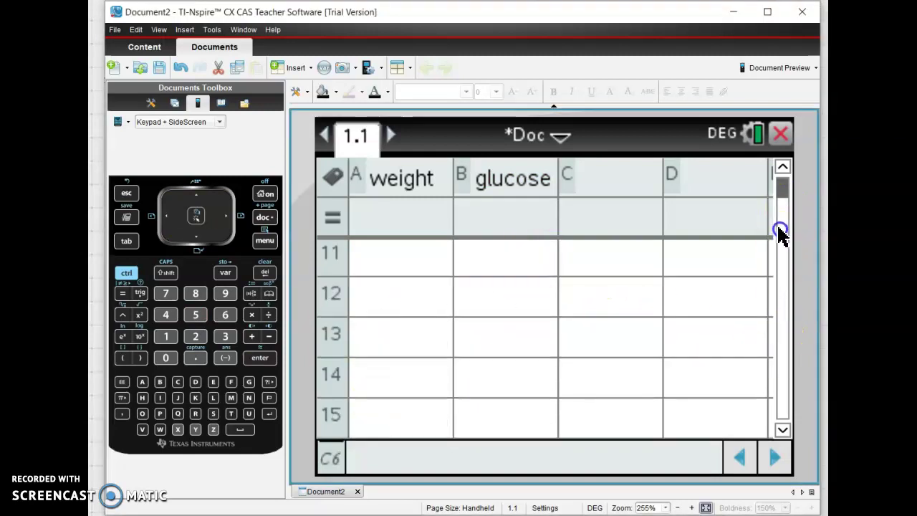
pyautogui.click(783, 205)
pyautogui.click(785, 168)
pyautogui.click(785, 168)
pyautogui.click(785, 168)
pyautogui.click(785, 168)
pyautogui.click(785, 168)
pyautogui.click(786, 167)
pyautogui.click(785, 167)
pyautogui.click(785, 168)
pyautogui.click(785, 168)
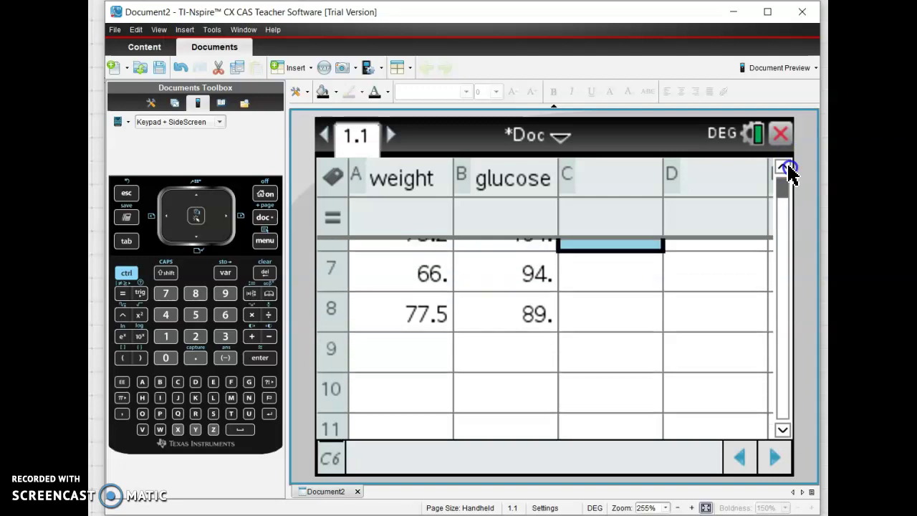
pyautogui.click(785, 168)
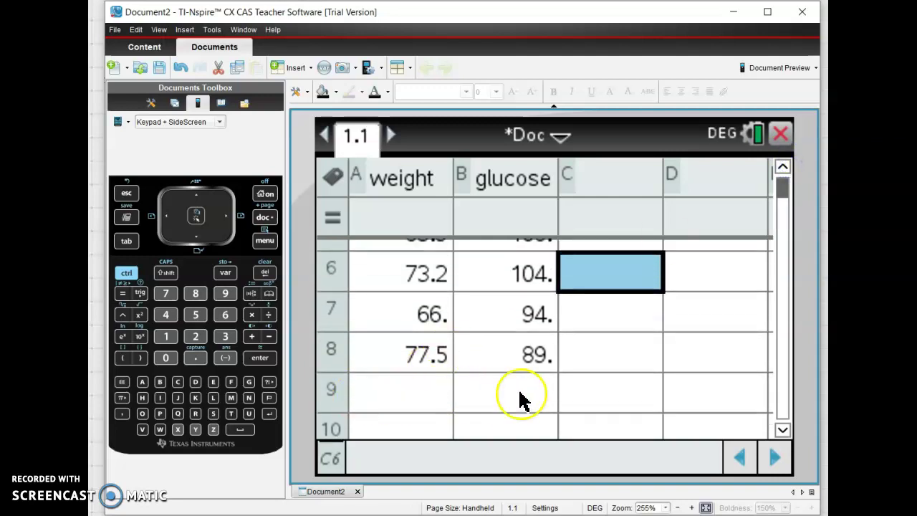
pyautogui.click(784, 169)
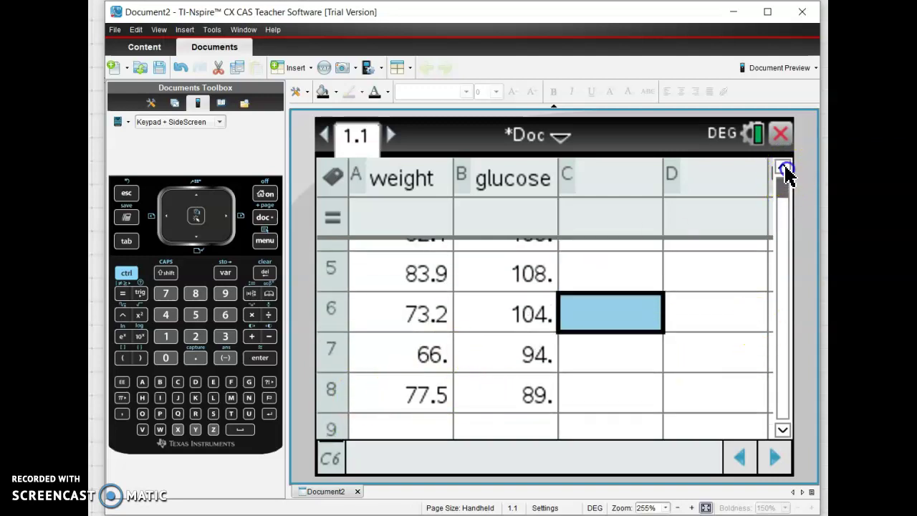
pyautogui.click(785, 168)
pyautogui.click(785, 169)
pyautogui.click(785, 169)
pyautogui.click(785, 168)
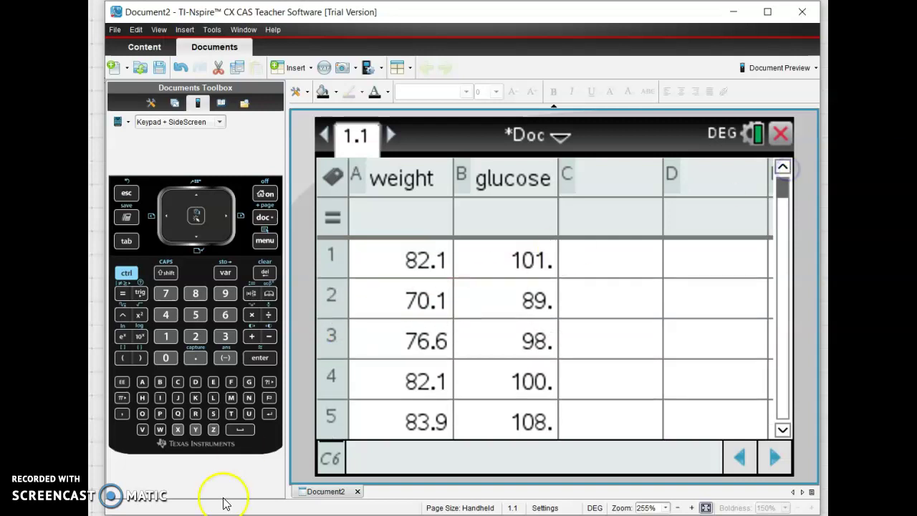
pyautogui.click(164, 485)
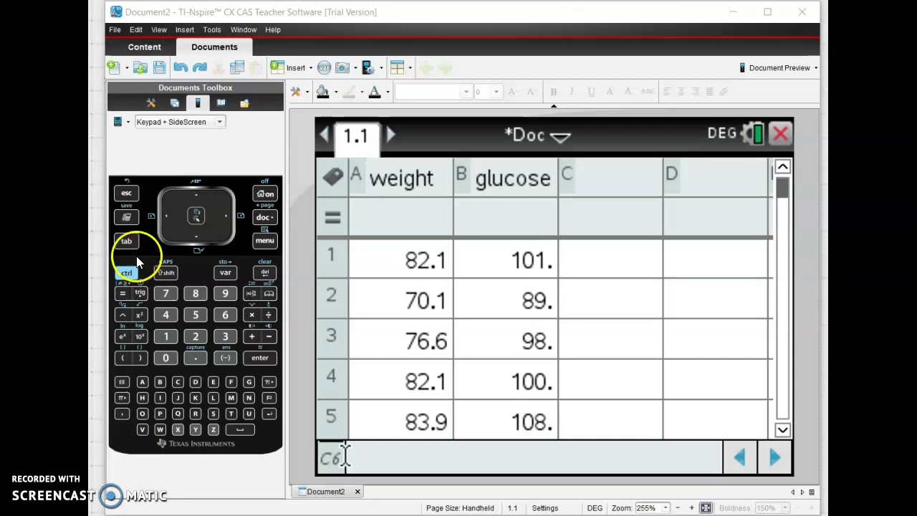
# - Insert a new page containing a Calculator
pyautogui.click(128, 273)
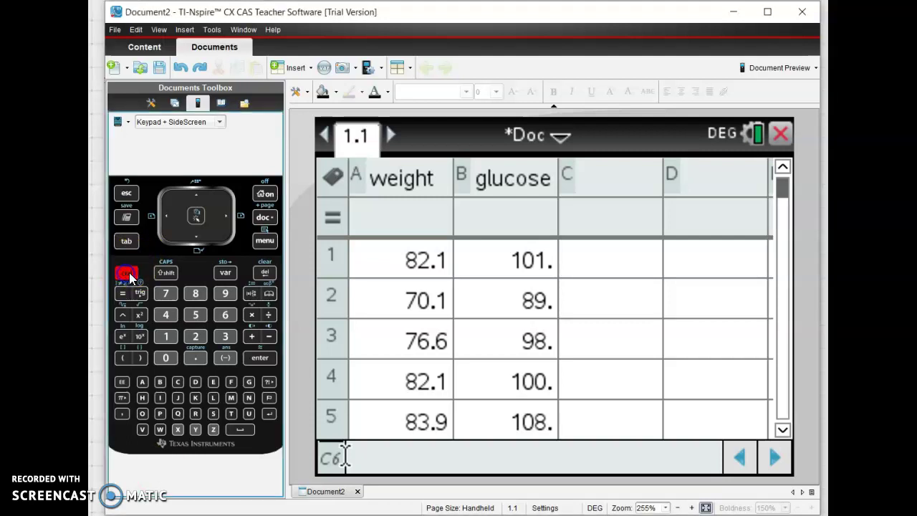
pyautogui.click(161, 398)
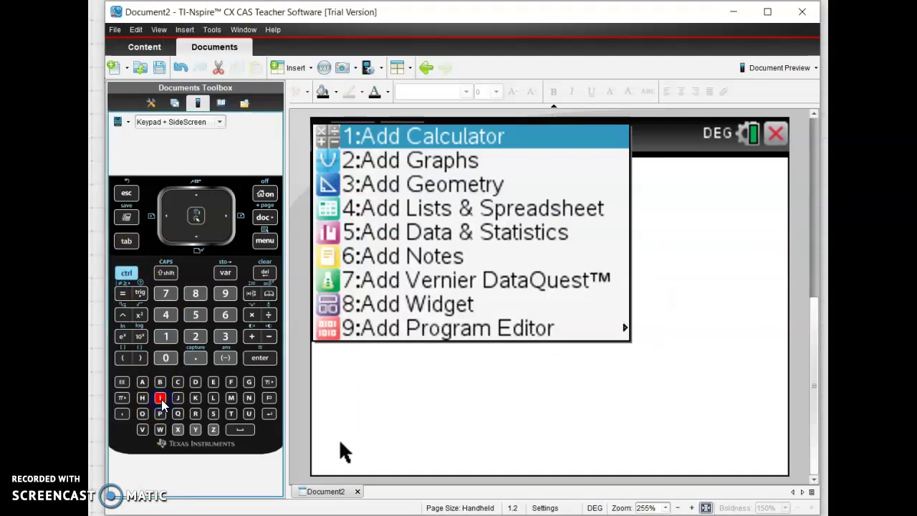
pyautogui.click(440, 144)
pyautogui.click(327, 220)
# - Choose Statistics > Stat Calculations > Linear Regression (a+bx) from the calculator menu
pyautogui.click(265, 241)
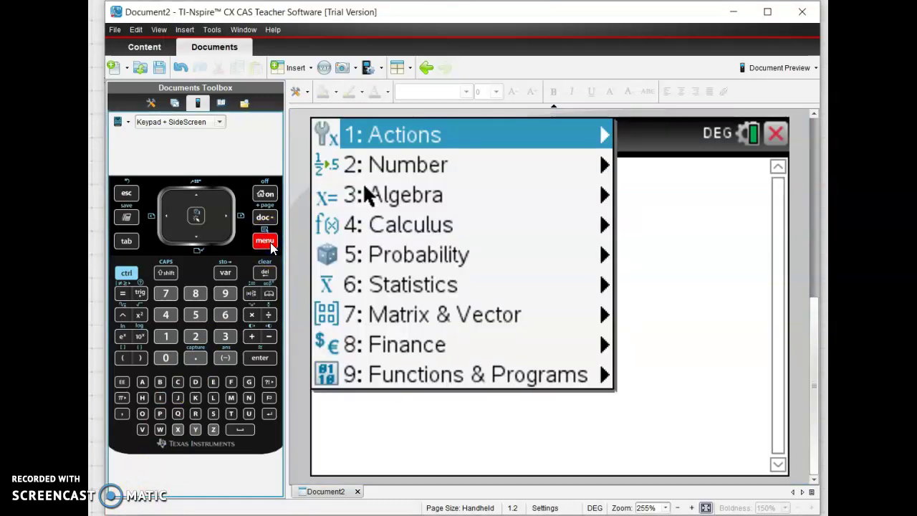
pyautogui.moveTo(417, 288)
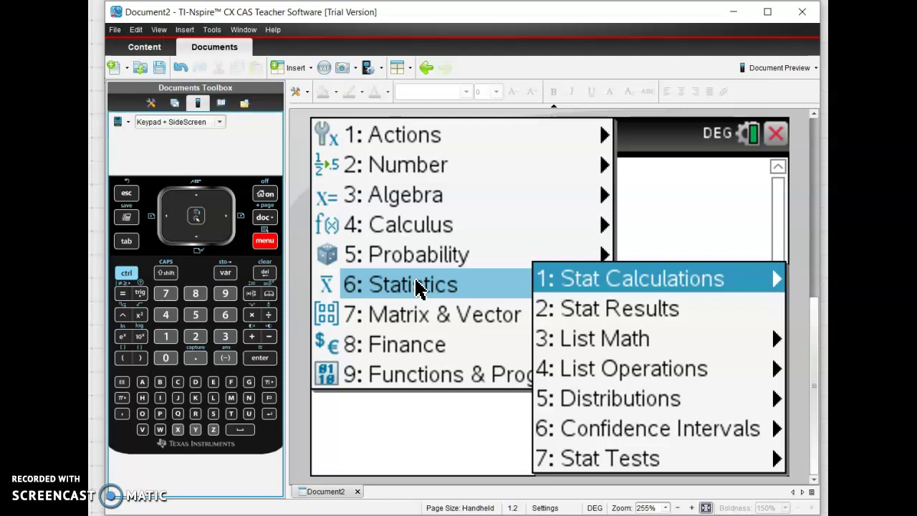
pyautogui.click(664, 279)
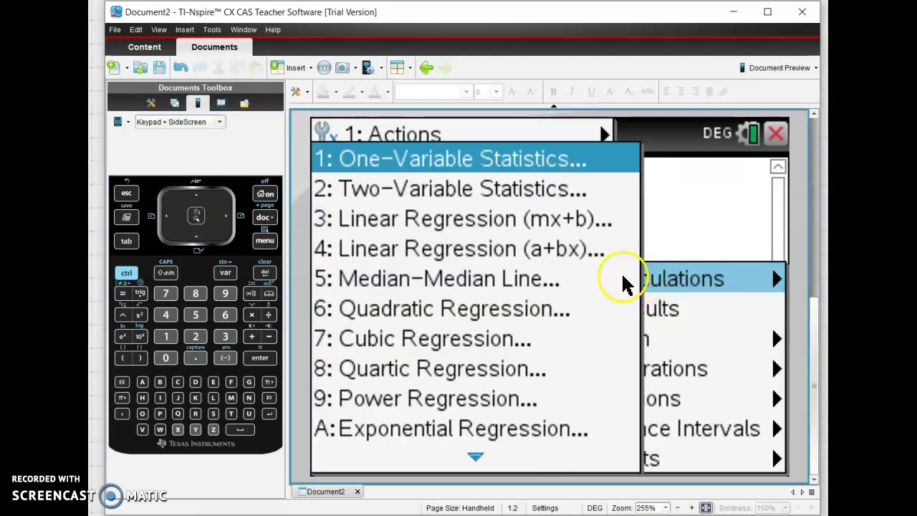
pyautogui.click(578, 250)
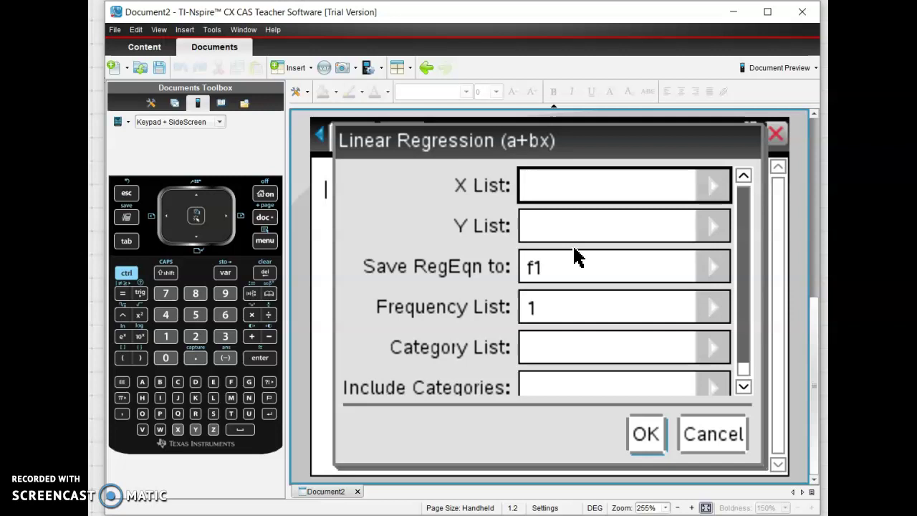
# - Run the linear regression with weight as the X List and glucose as the Y List
pyautogui.click(714, 185)
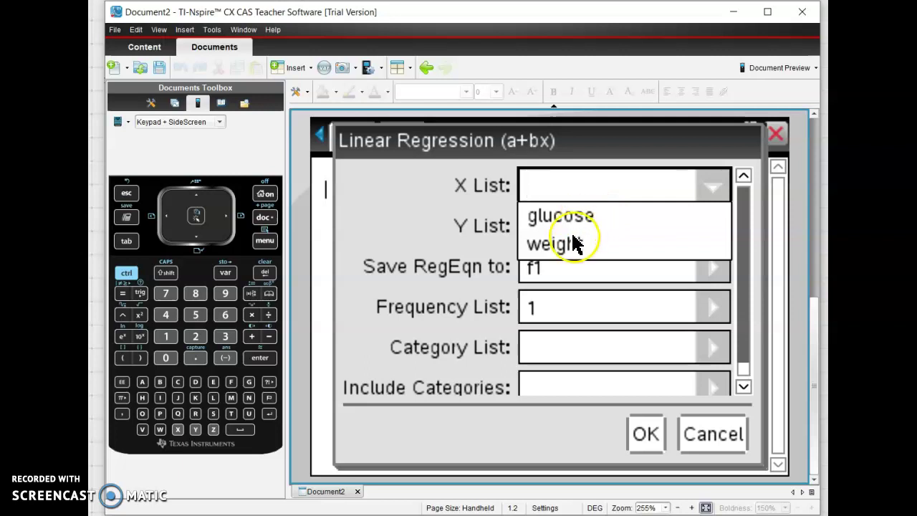
pyautogui.click(573, 243)
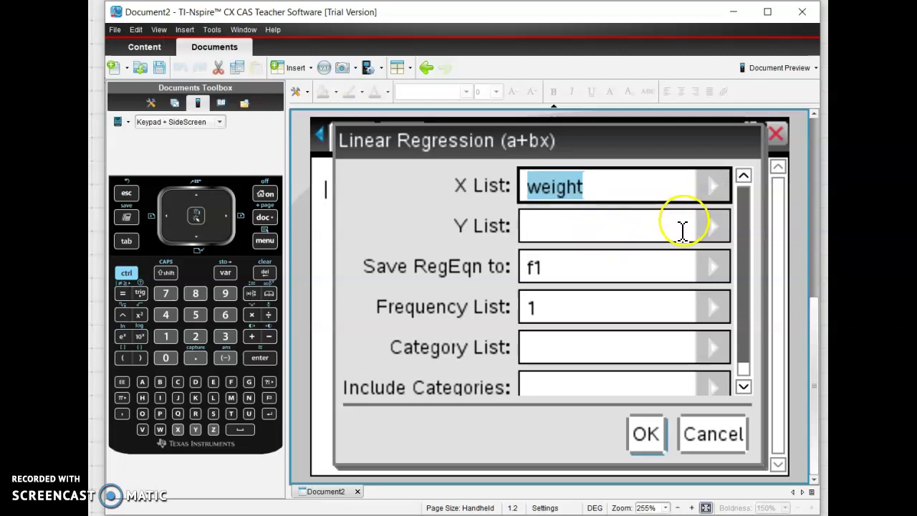
pyautogui.click(680, 225)
pyautogui.click(715, 223)
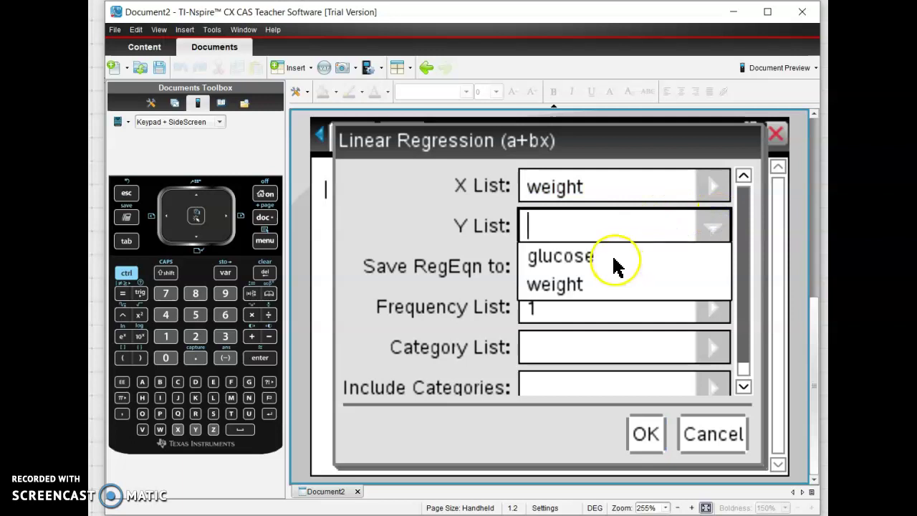
pyautogui.click(582, 257)
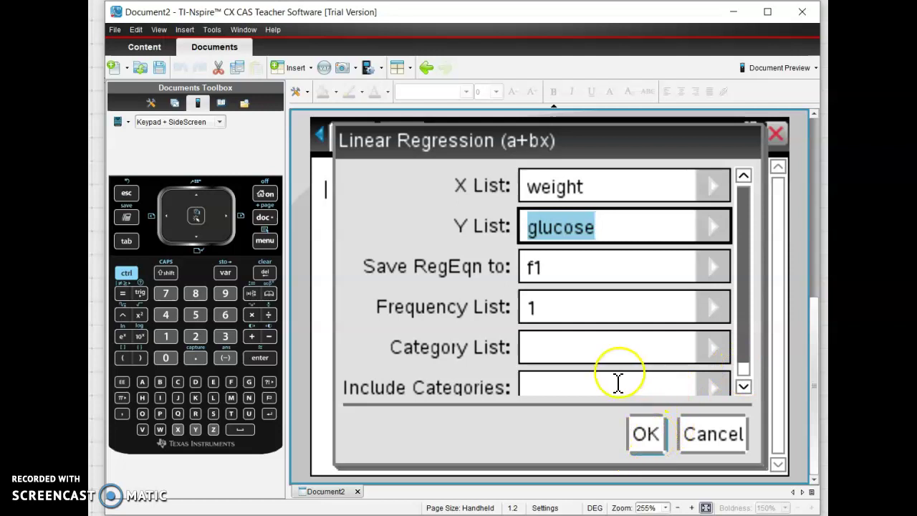
pyautogui.click(649, 438)
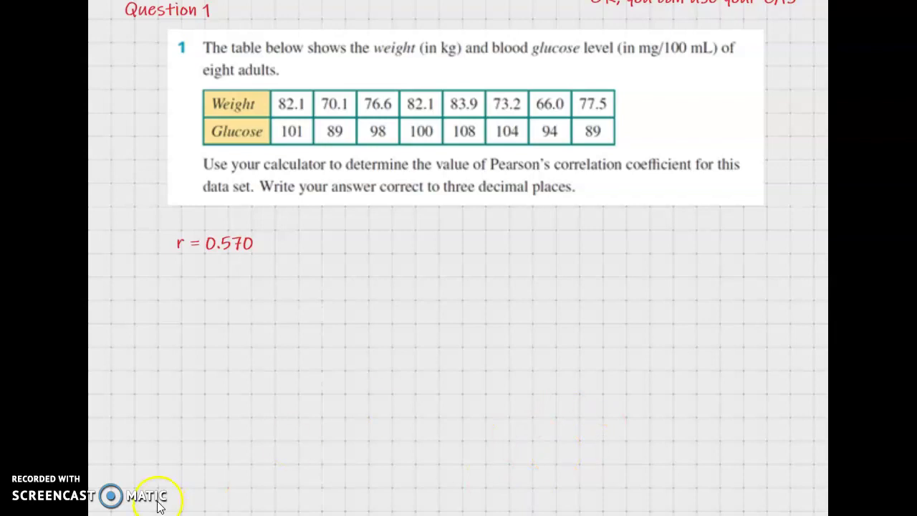
# - Switch back to the TI-Nspire window showing spreadsheet page 1.1
pyautogui.hotkey('alt', 'Tab')
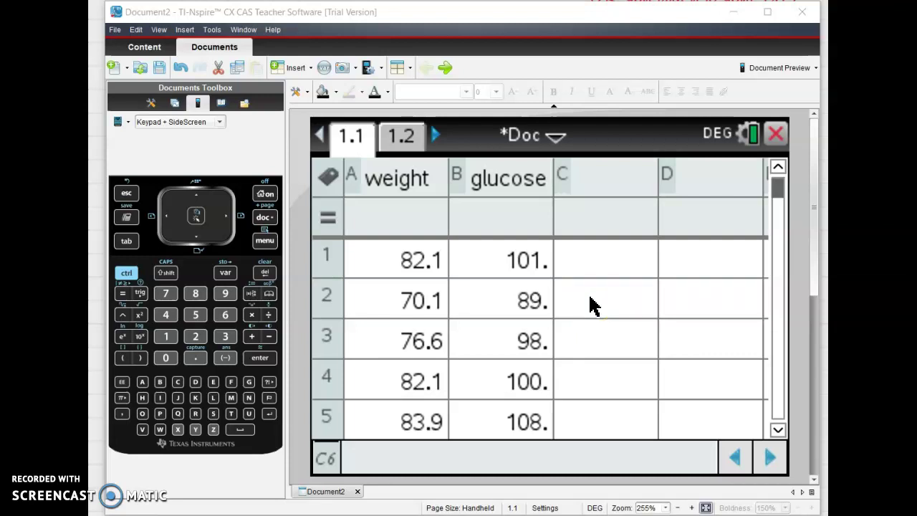
# - Insert a new page with ctrl+I and make it a Data & Statistics page
pyautogui.click(126, 272)
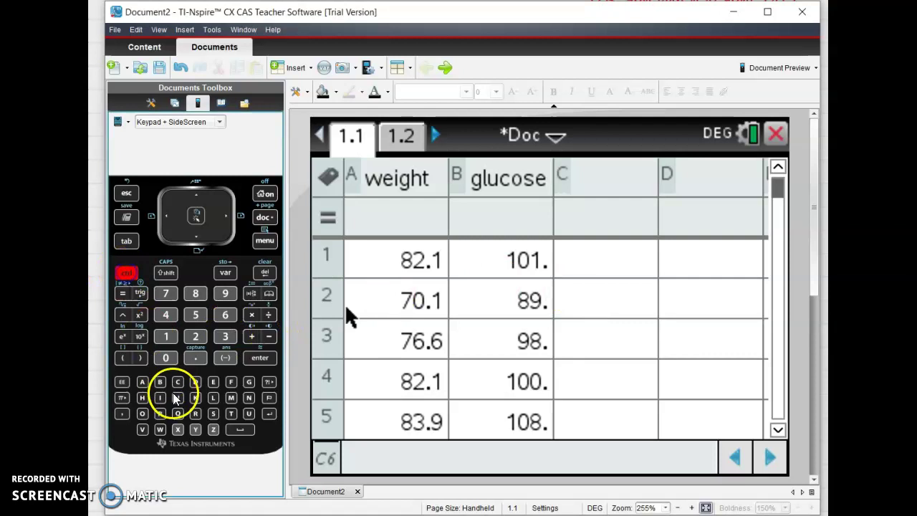
pyautogui.click(159, 398)
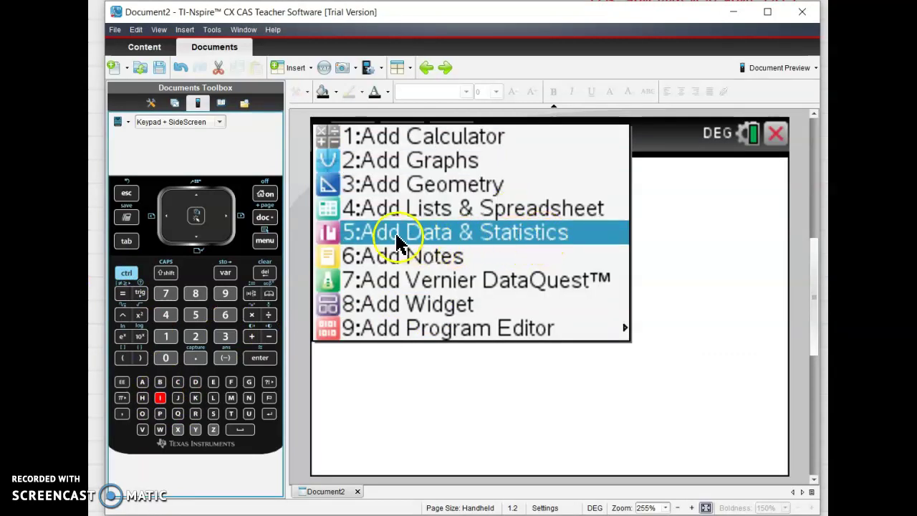
pyautogui.click(542, 235)
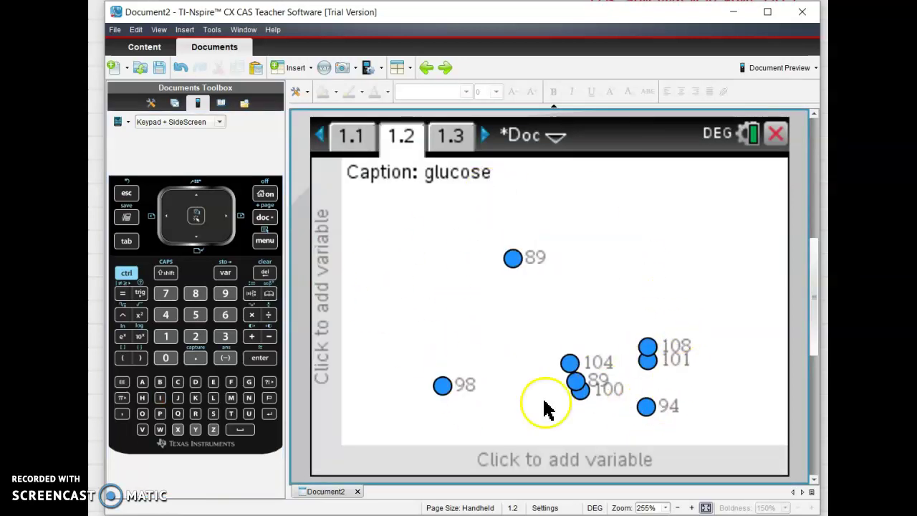
# - Put weight on the horizontal axis and glucose on the vertical axis
pyautogui.click(507, 460)
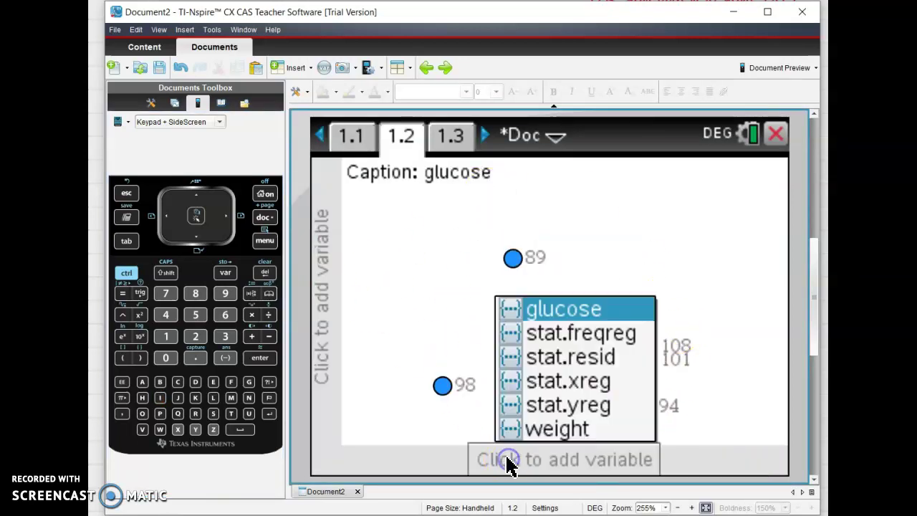
pyautogui.click(549, 432)
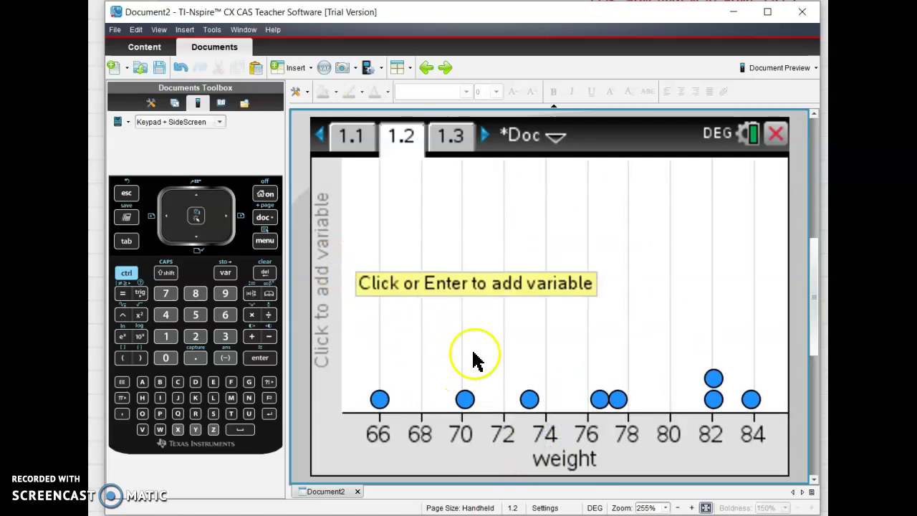
pyautogui.click(565, 473)
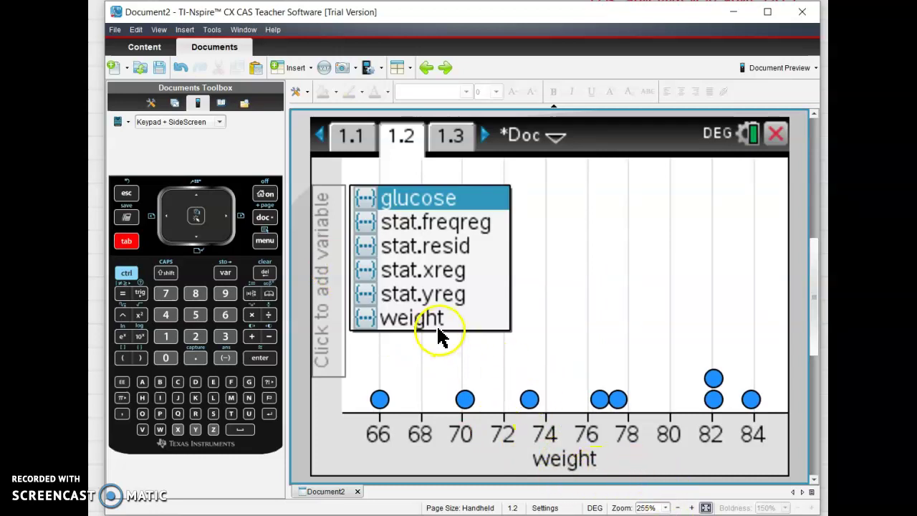
pyautogui.click(447, 208)
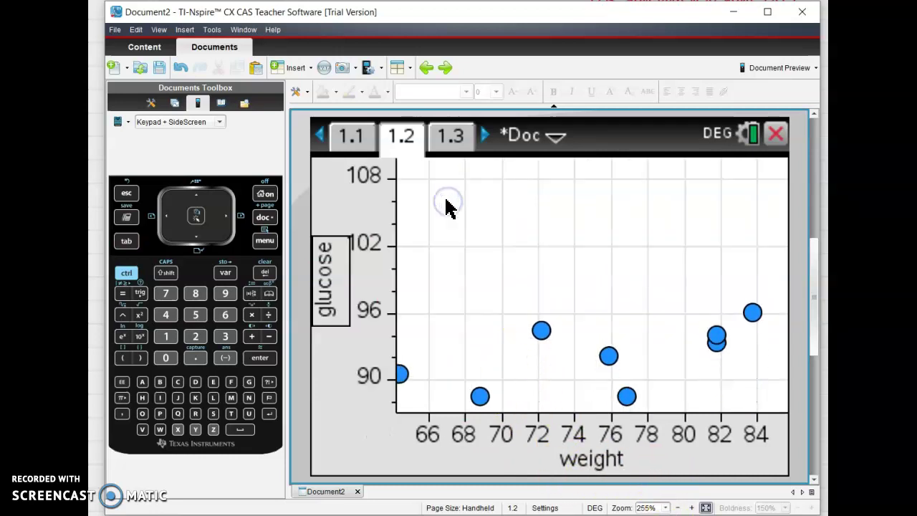
pyautogui.click(471, 266)
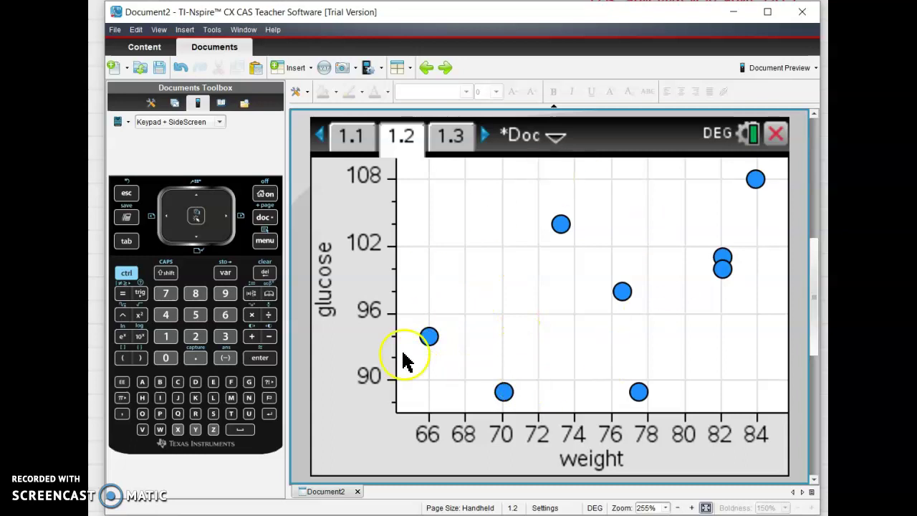
pyautogui.moveTo(761, 175)
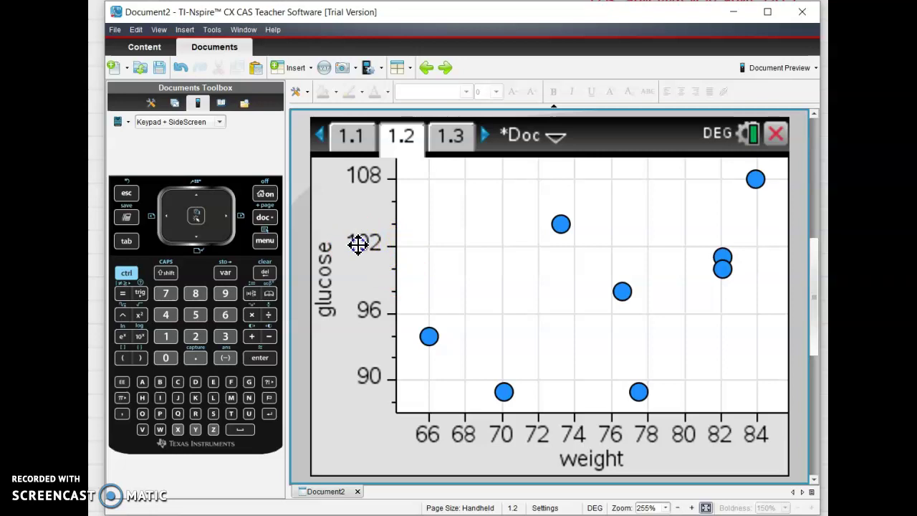
pyautogui.moveTo(358, 265); pyautogui.dragTo(394, 312)
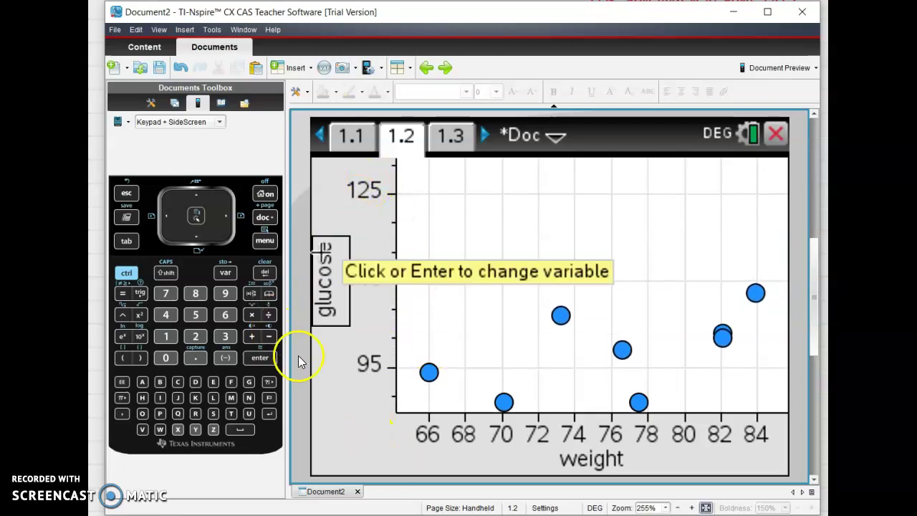
pyautogui.hotkey('ctrl', 'z')
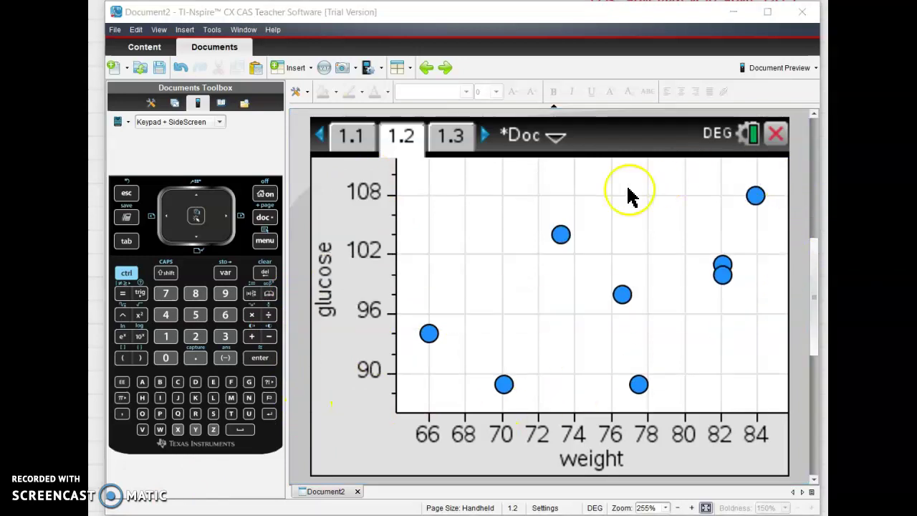